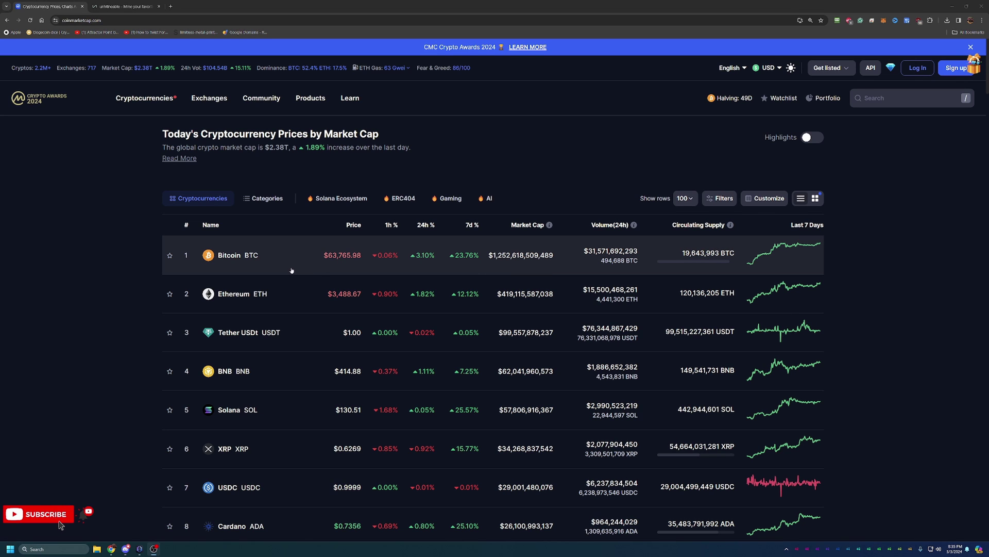
scroll(137, 255, "down", 2)
scroll(136, 253, "down", 2)
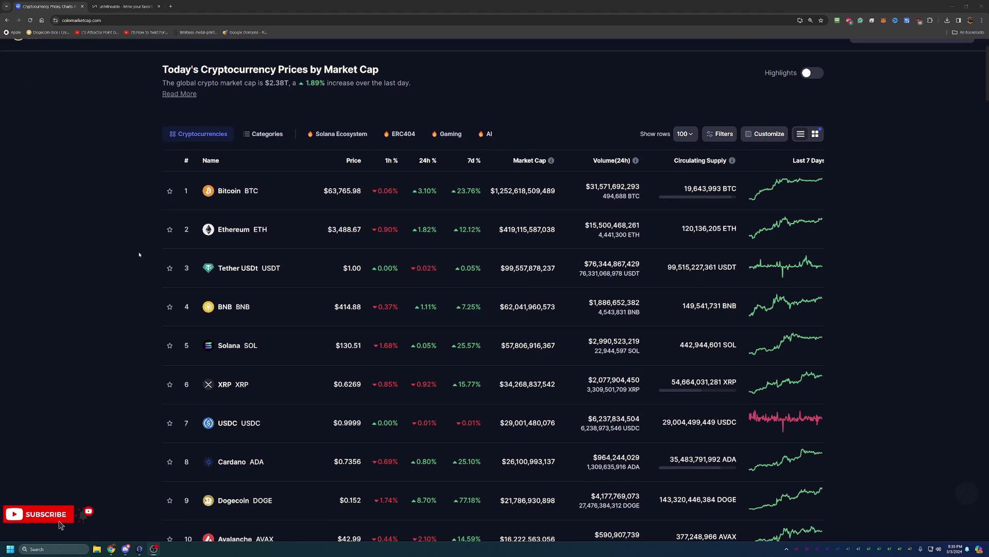
scroll(138, 250, "down", 1)
scroll(139, 248, "down", 1)
scroll(139, 245, "down", 1)
scroll(138, 246, "down", 1)
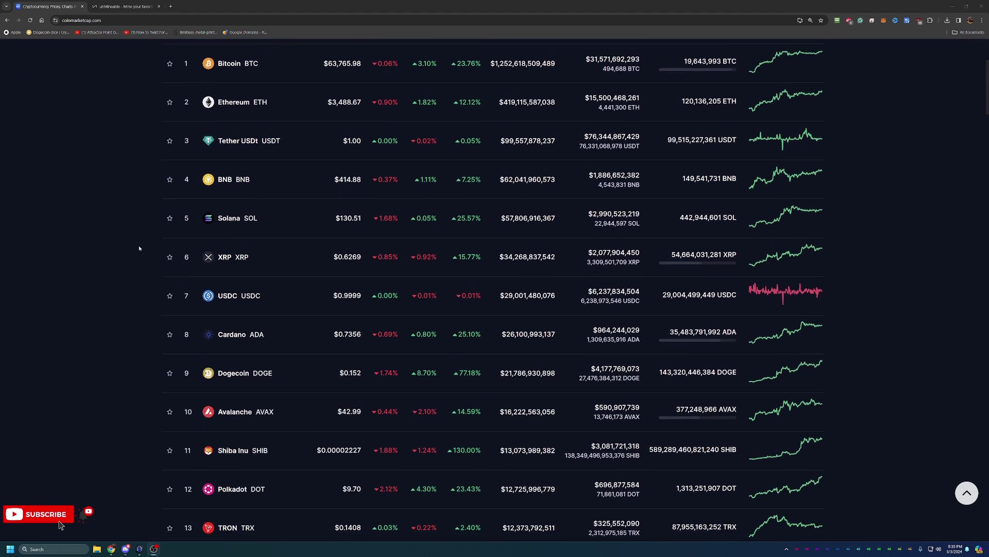
scroll(138, 247, "down", 1)
scroll(138, 248, "down", 1)
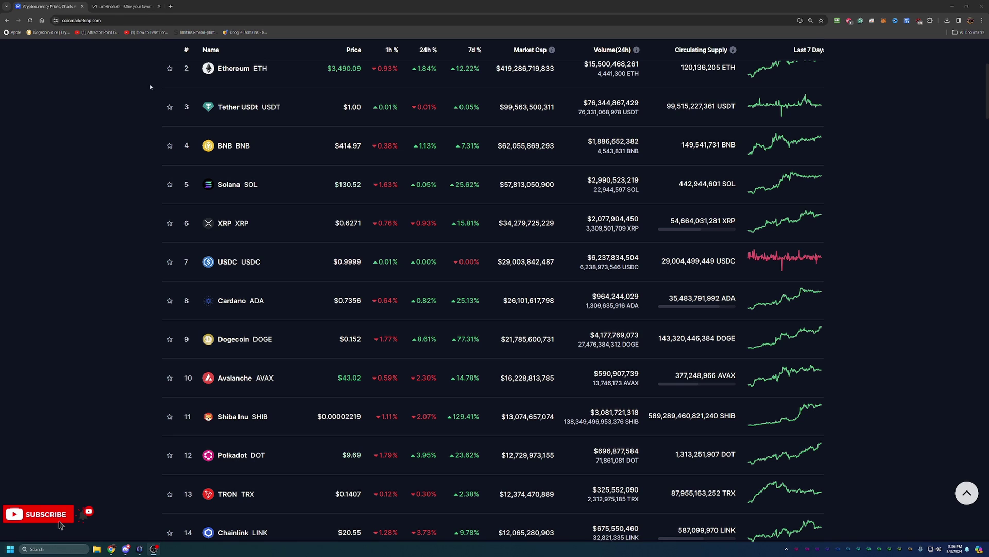
Switch to the unMineable tab listing mineable coins, led by recently viewed Dogecoin.
left_click(128, 7)
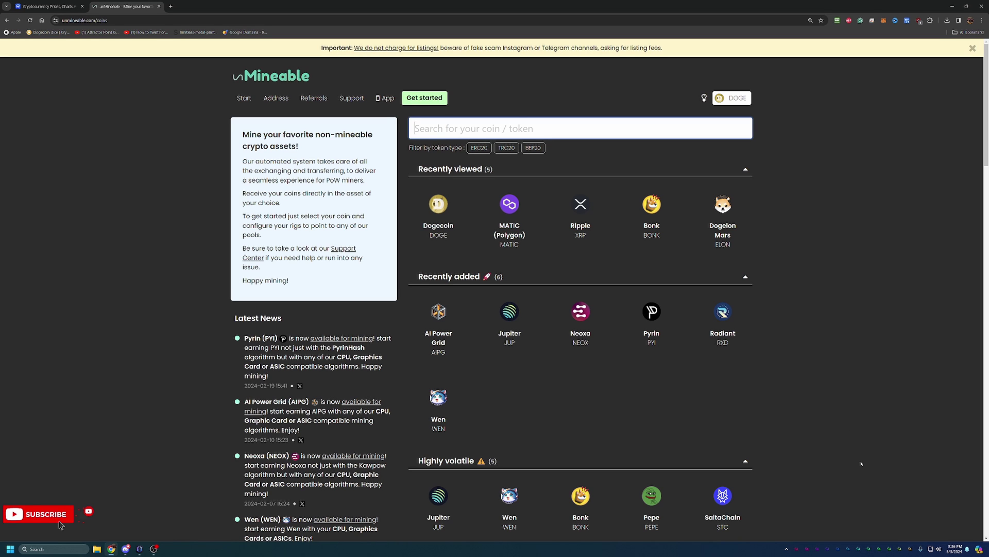
scroll(861, 463, "down", 2)
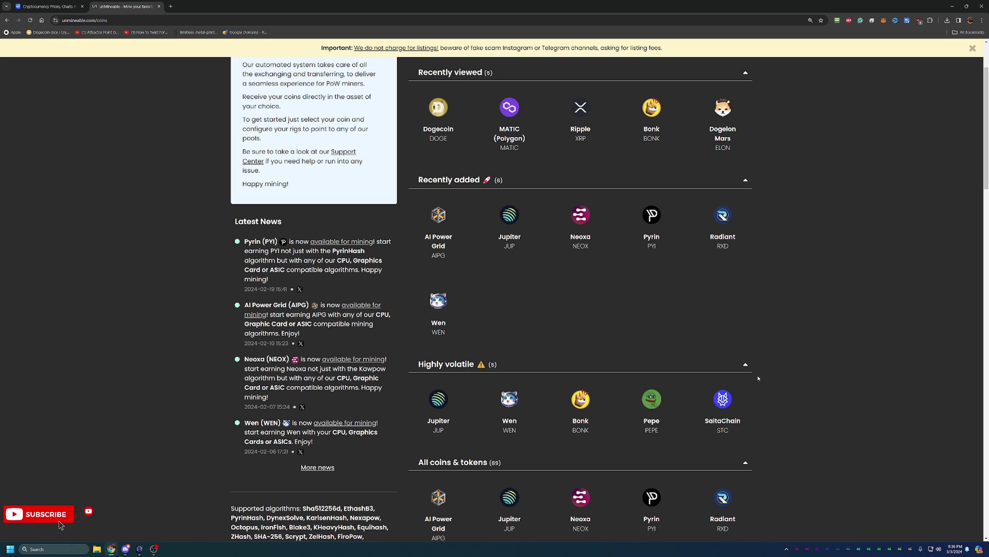
scroll(783, 378, "down", 2)
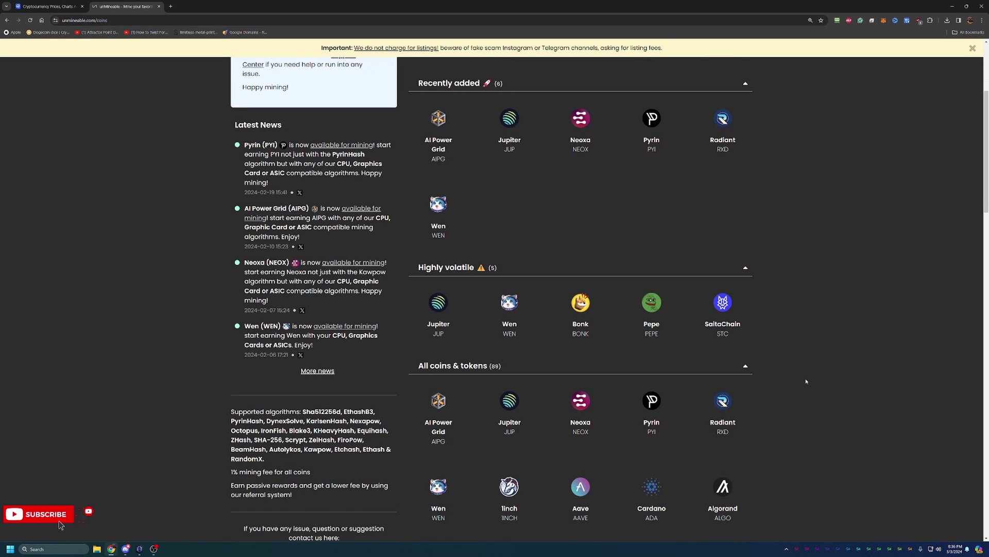
scroll(806, 380, "down", 1)
scroll(795, 382, "down", 1)
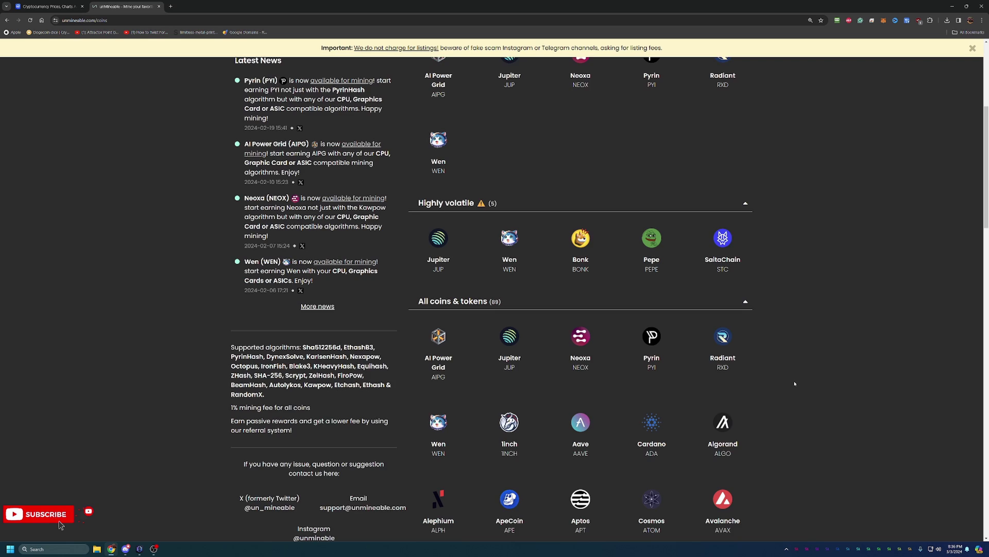
scroll(795, 383, "down", 3)
scroll(795, 383, "down", 1)
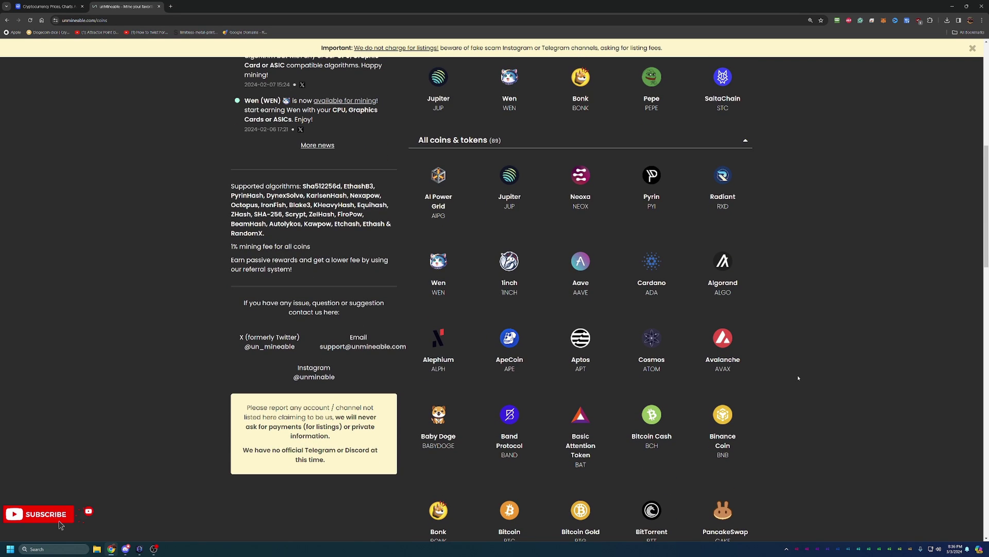
scroll(798, 377, "down", 1)
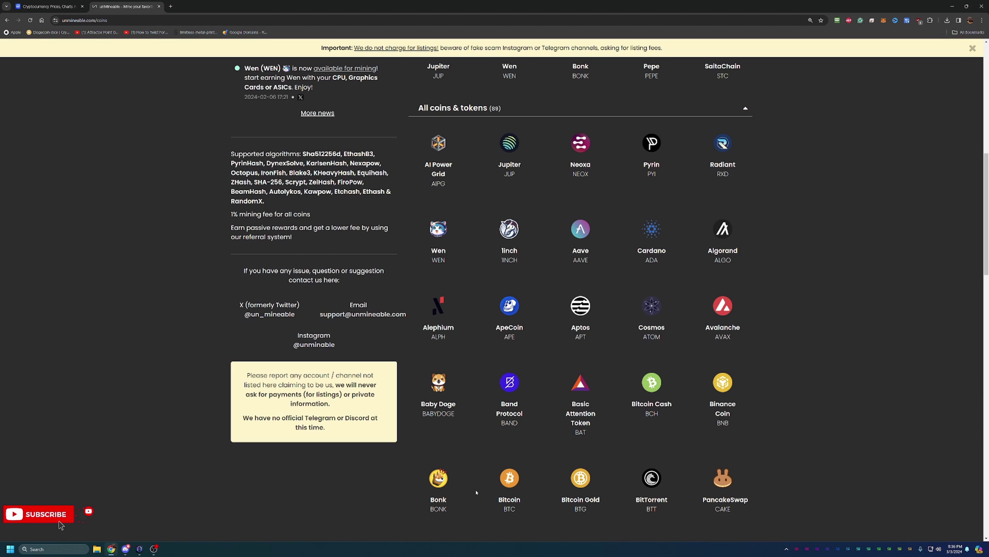
scroll(425, 480, "down", 1)
scroll(487, 502, "up", 4)
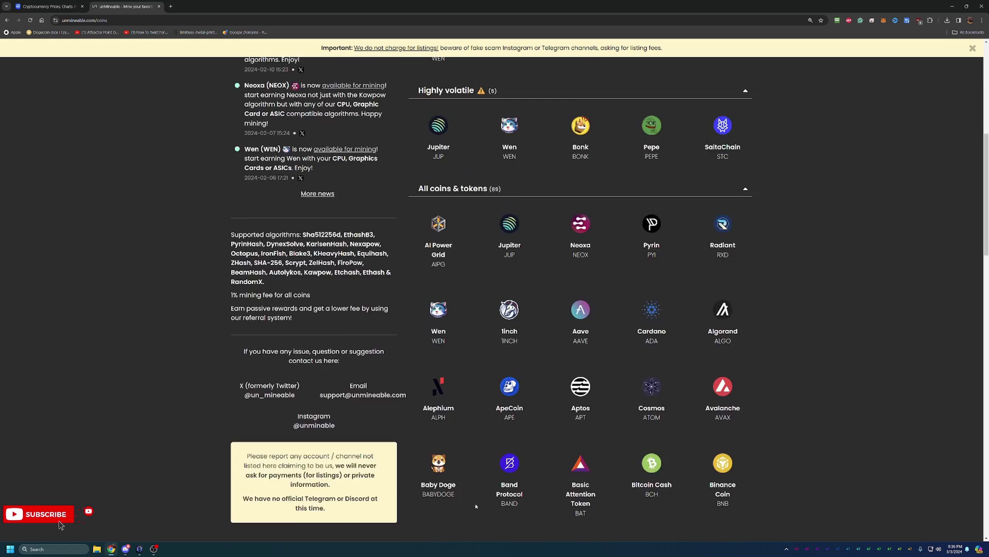
scroll(487, 501, "up", 3)
scroll(449, 204, "up", 1)
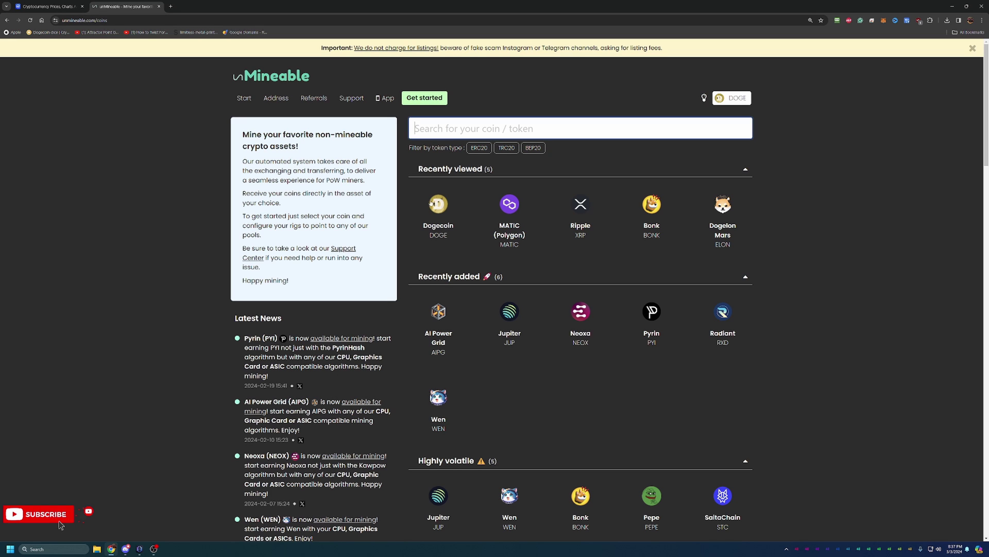
Open the Dogecoin mining page and select Kawpow to show pool kp.unmineable.com.
left_click(445, 218)
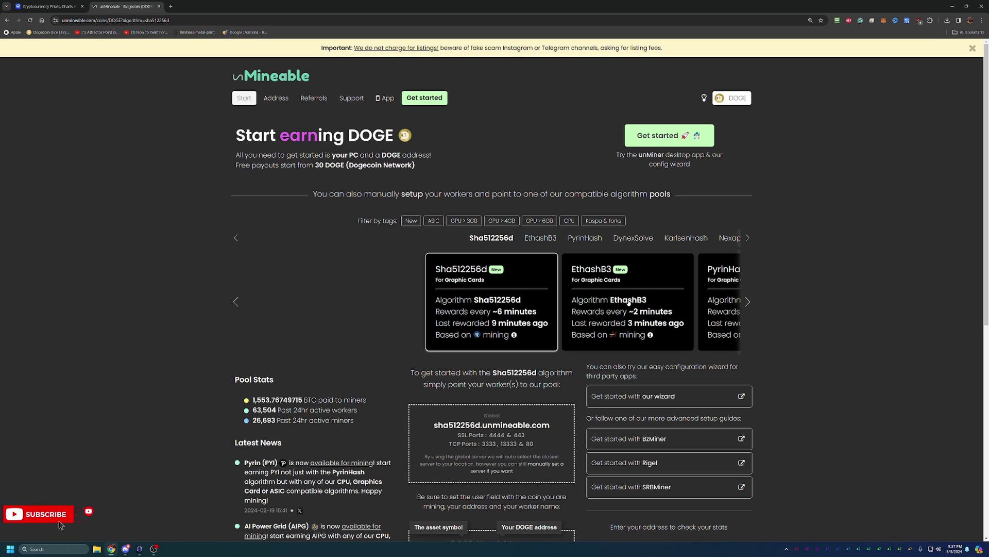
left_click(747, 239)
left_click(746, 239)
left_click(745, 240)
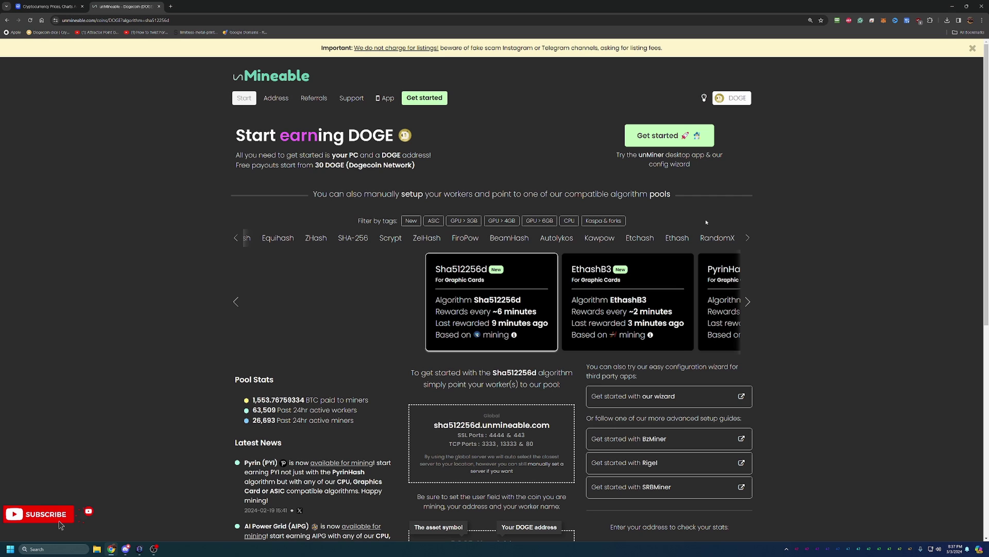
left_click(592, 239)
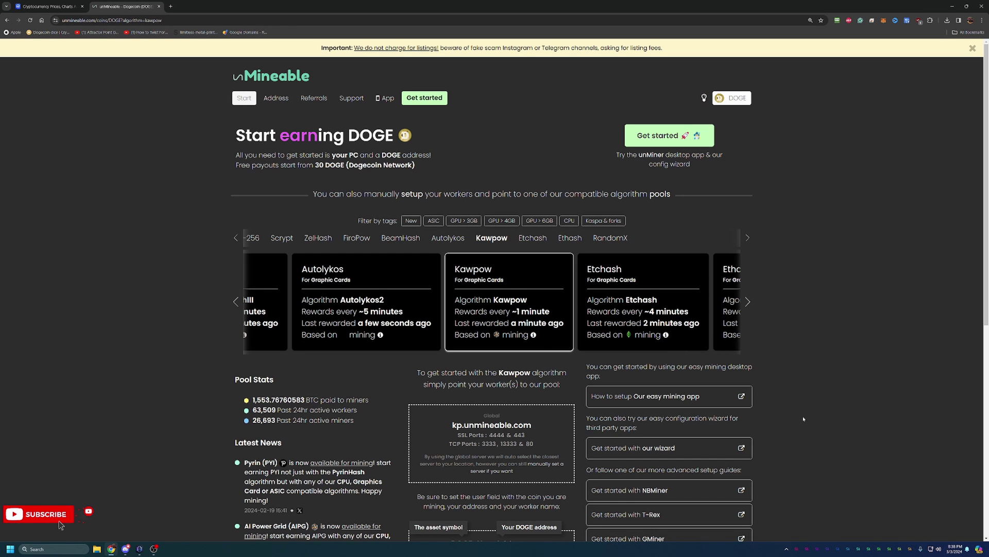
scroll(639, 359, "down", 1)
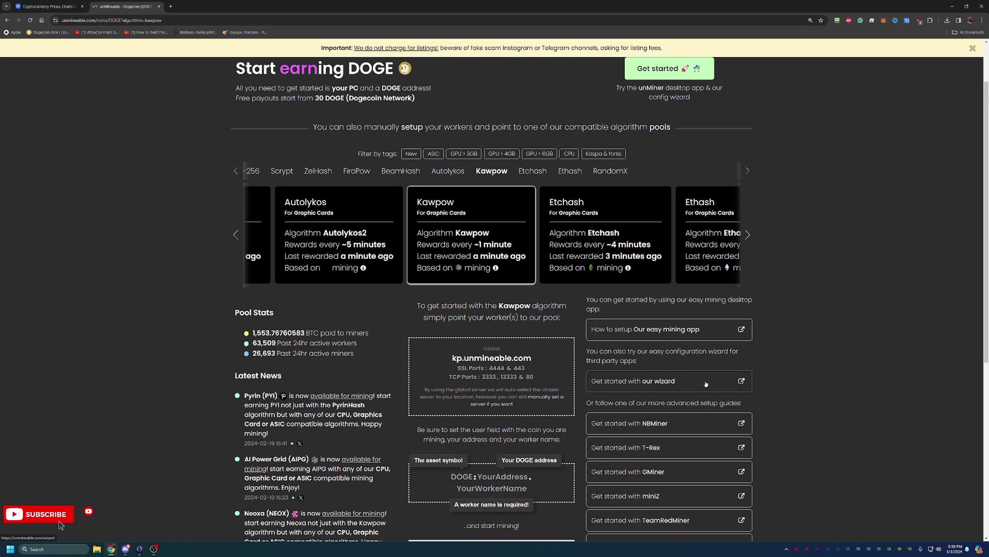
scroll(706, 384, "down", 1)
scroll(667, 342, "down", 2)
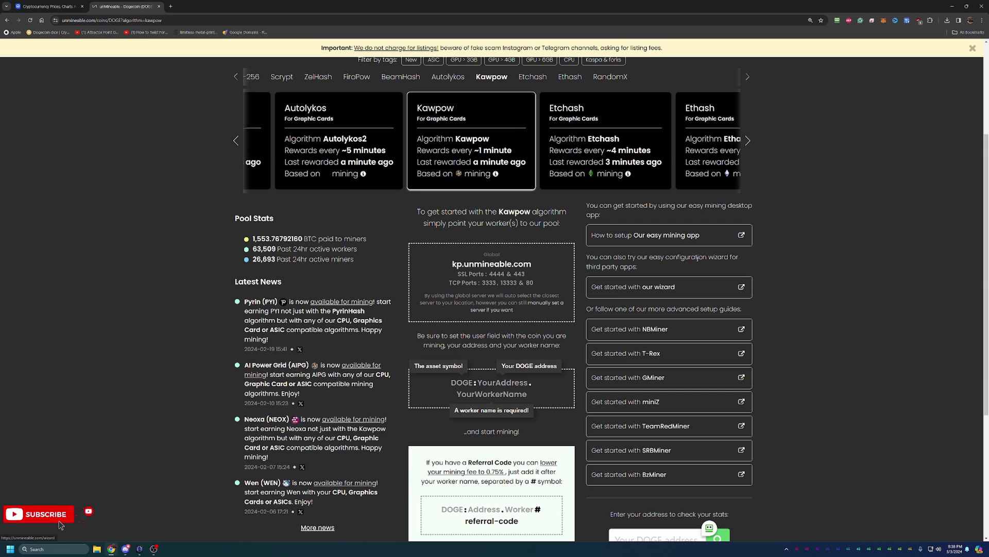
Launch 'Get started with our wizard' from the DOGE mining page.
left_click(707, 291)
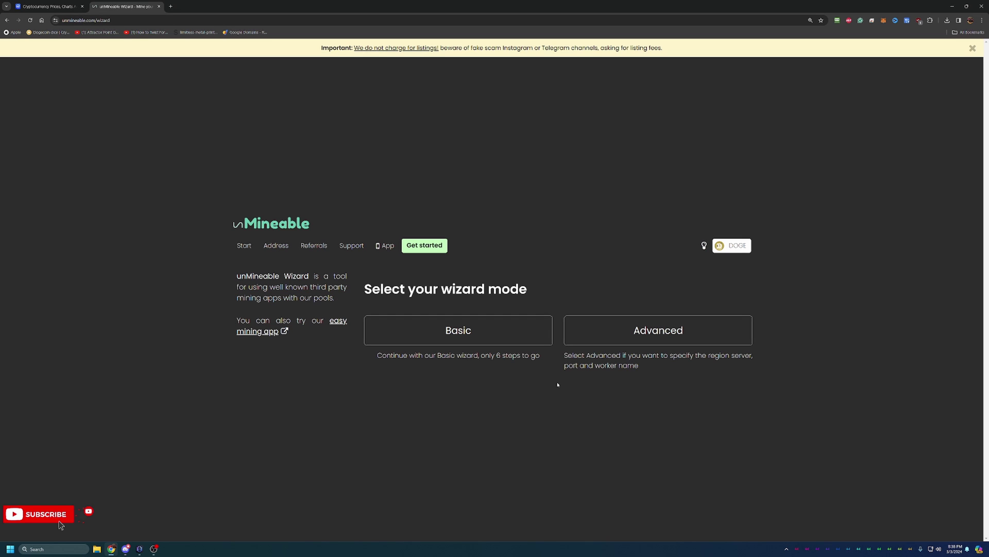
Choose Basic mode and GPU hardware in the wizard, then the KAWPOW algorithm and DOGE.
left_click(450, 335)
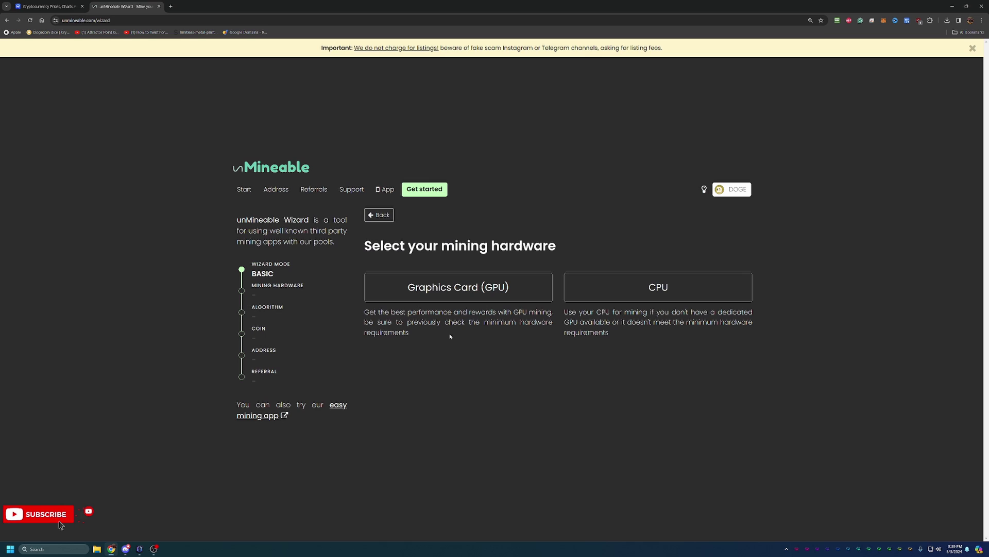
left_click(624, 289)
left_click(460, 154)
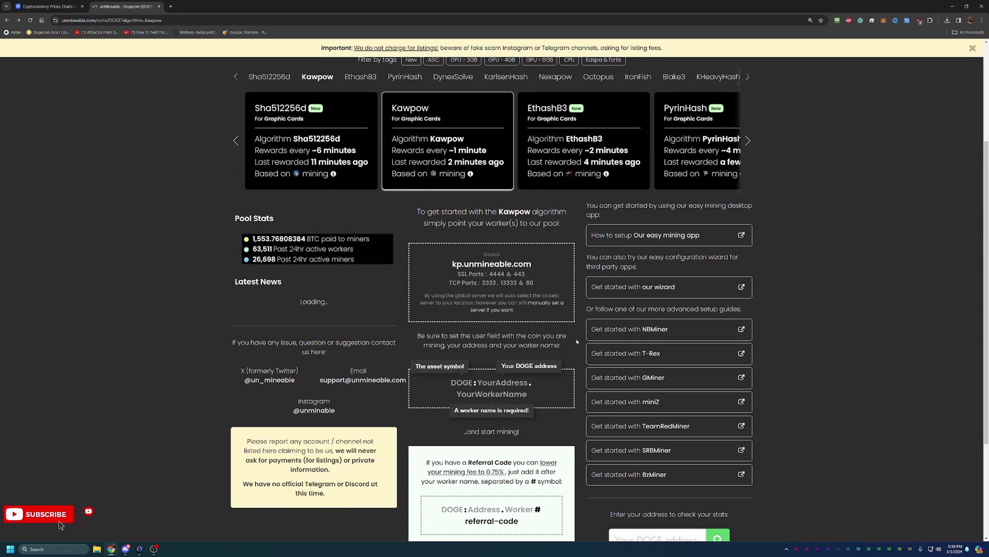
left_click(645, 285)
left_click(504, 326)
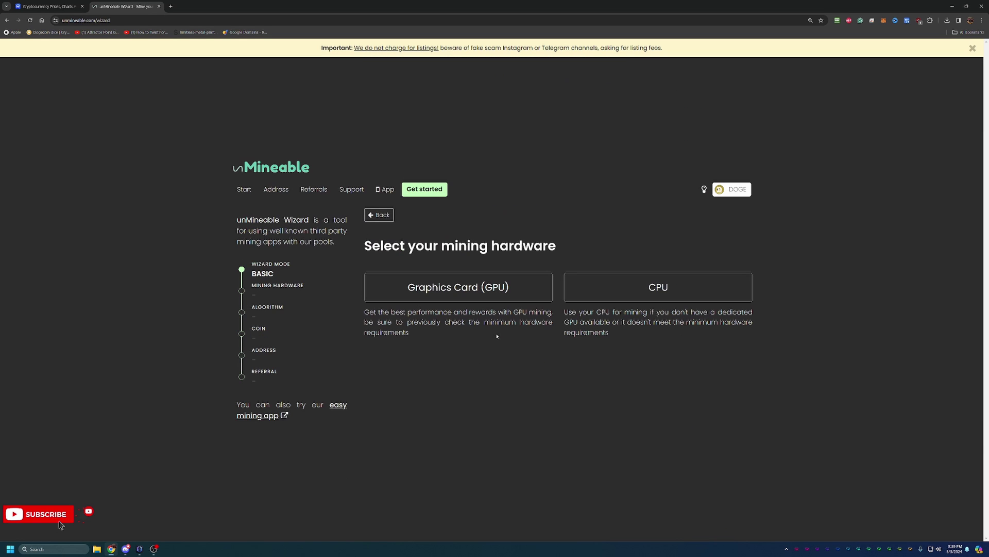
left_click(488, 294)
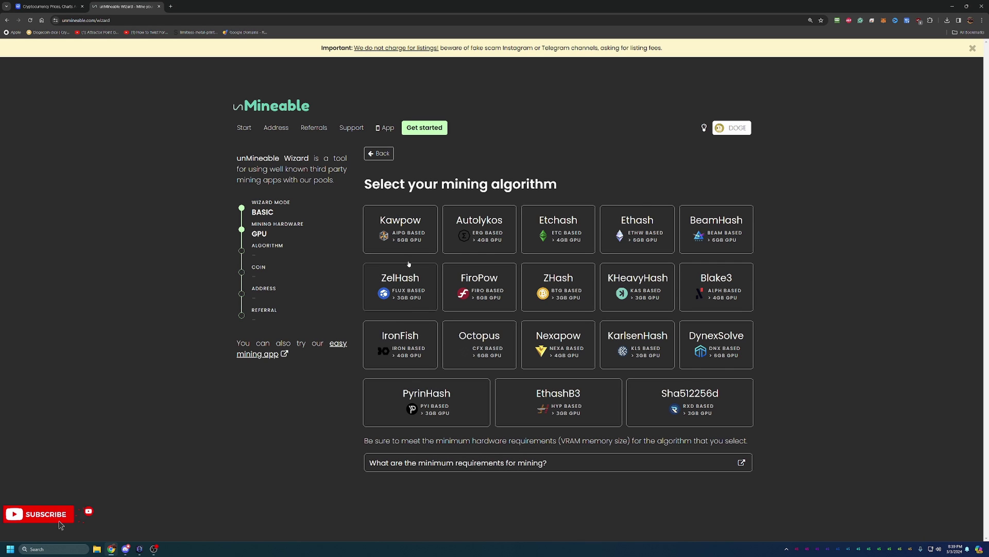
left_click(402, 235)
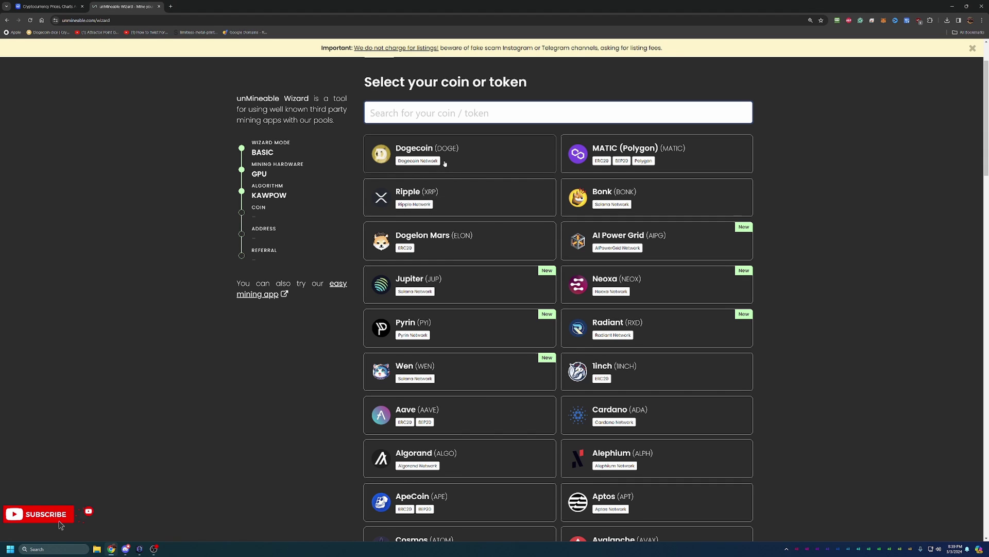
left_click(445, 163)
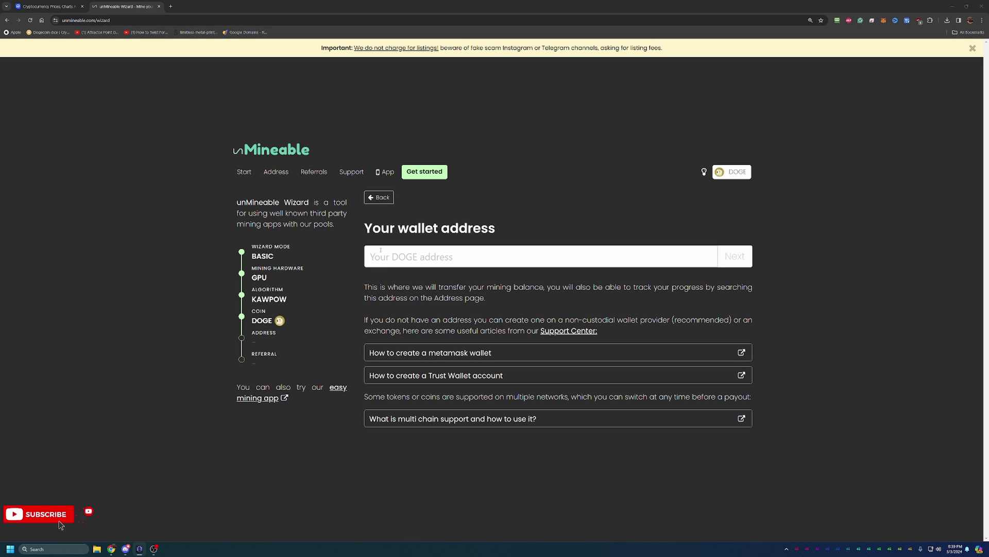
Paste the DOGE wallet address into the wizard and continue to the referral step.
right_click(480, 264)
left_click(517, 333)
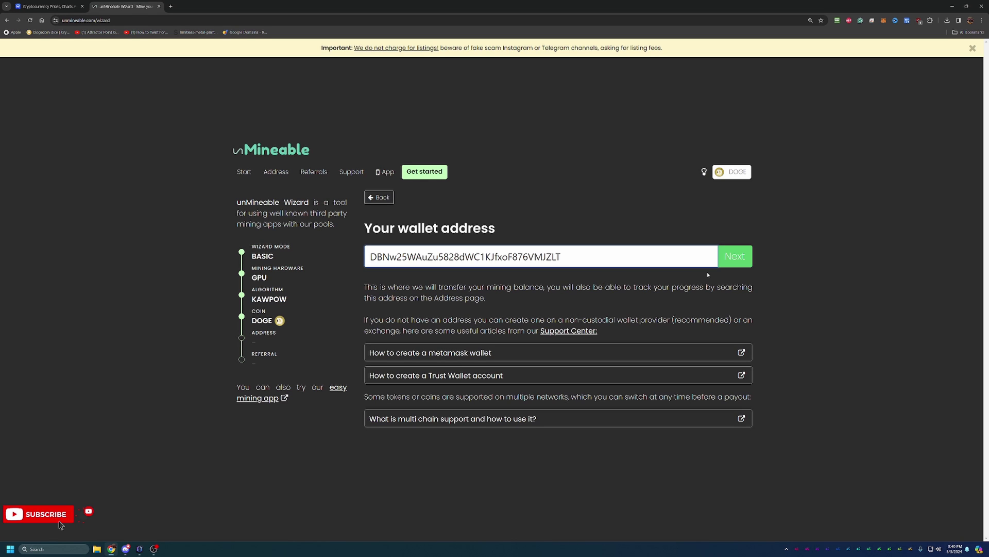
left_click(737, 259)
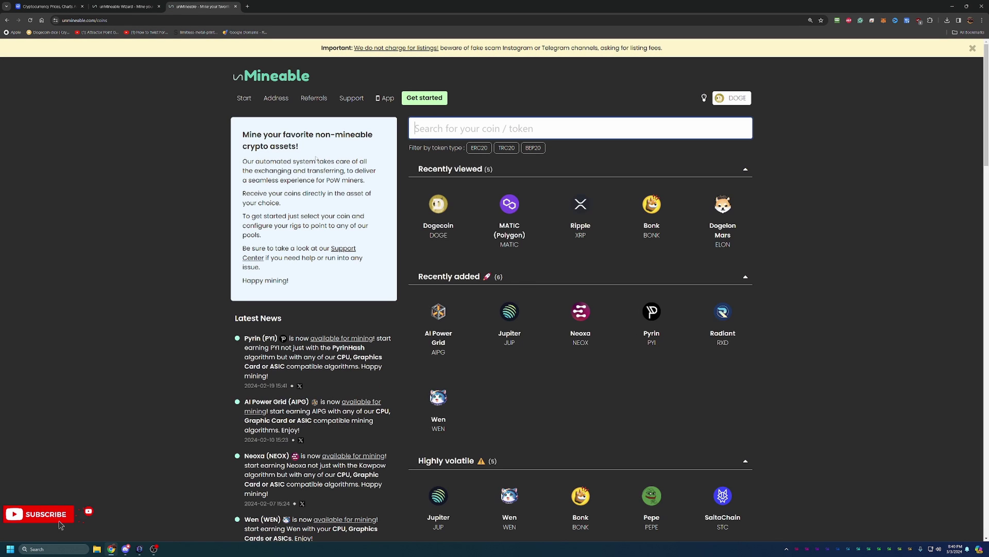
left_click(513, 223)
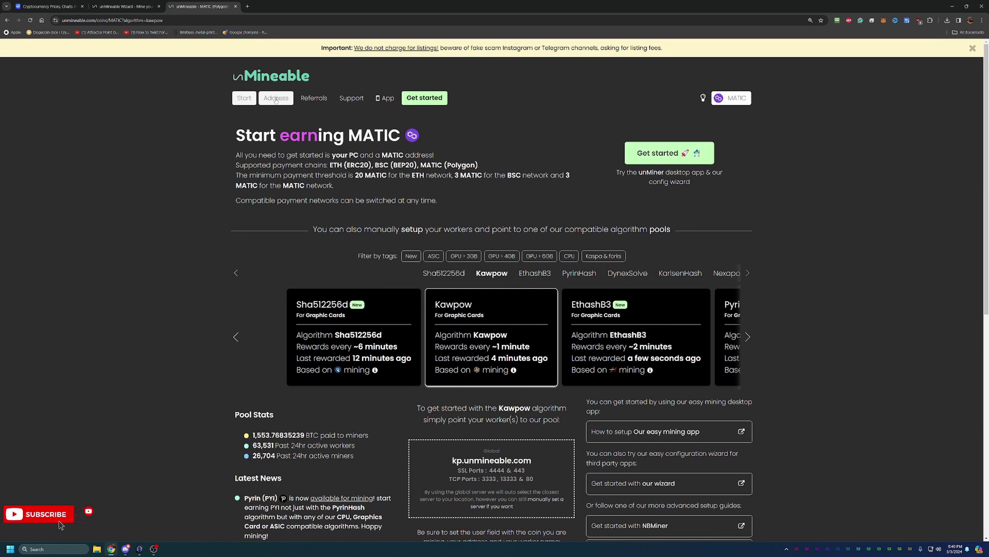
left_click(276, 98)
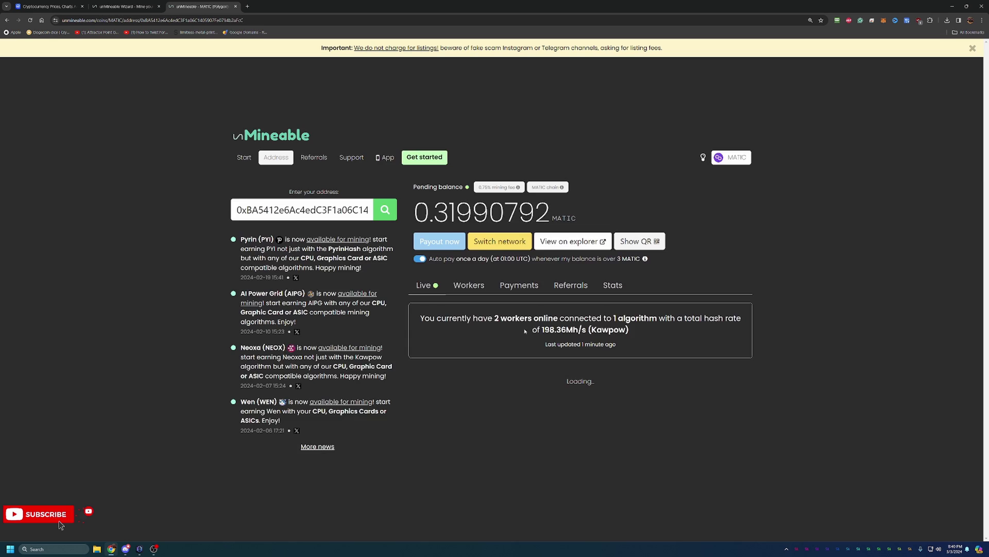
left_click(572, 228)
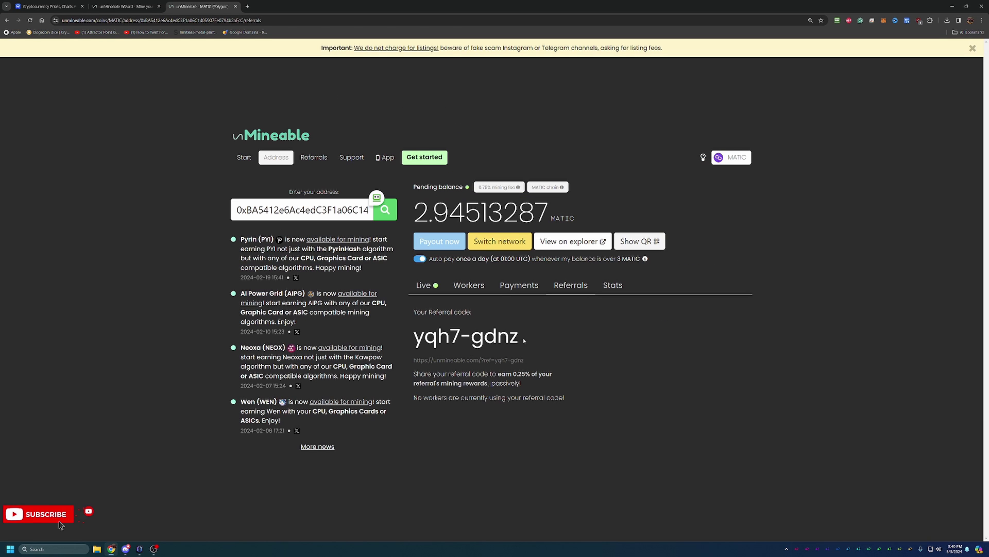
left_click(532, 336)
Paste the referral code into the wizard and finish to reach the Start mining page.
left_click(124, 6)
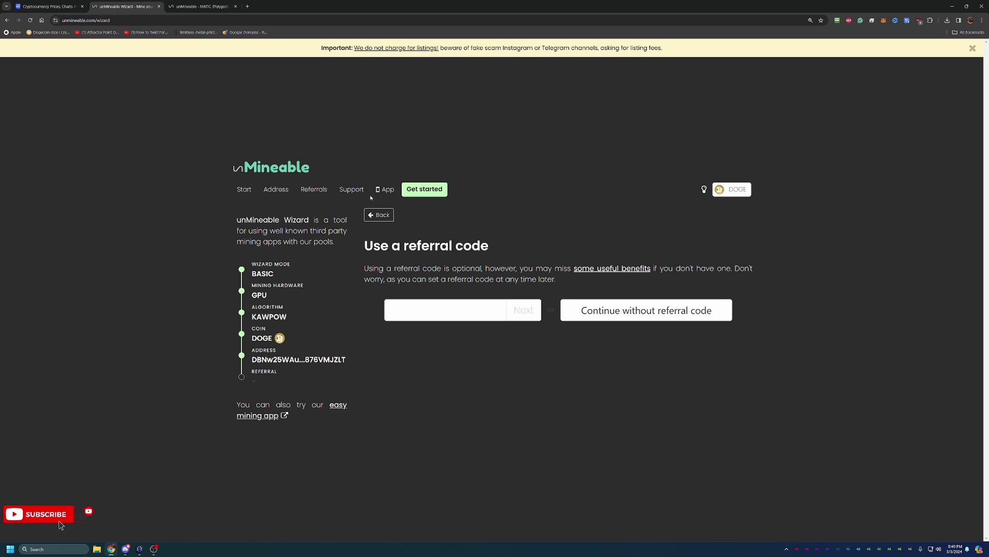
left_click(464, 309)
right_click(472, 309)
left_click(503, 376)
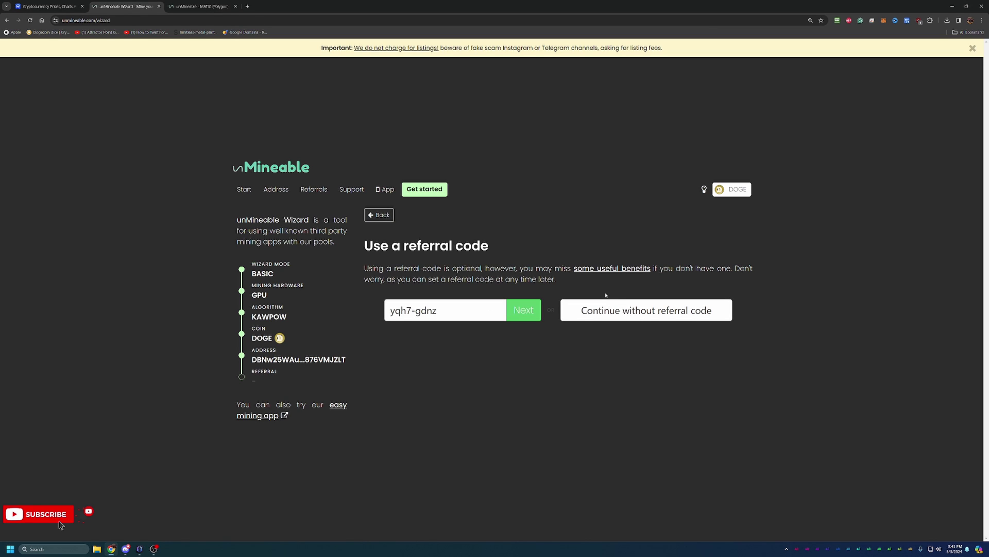
left_click(526, 308)
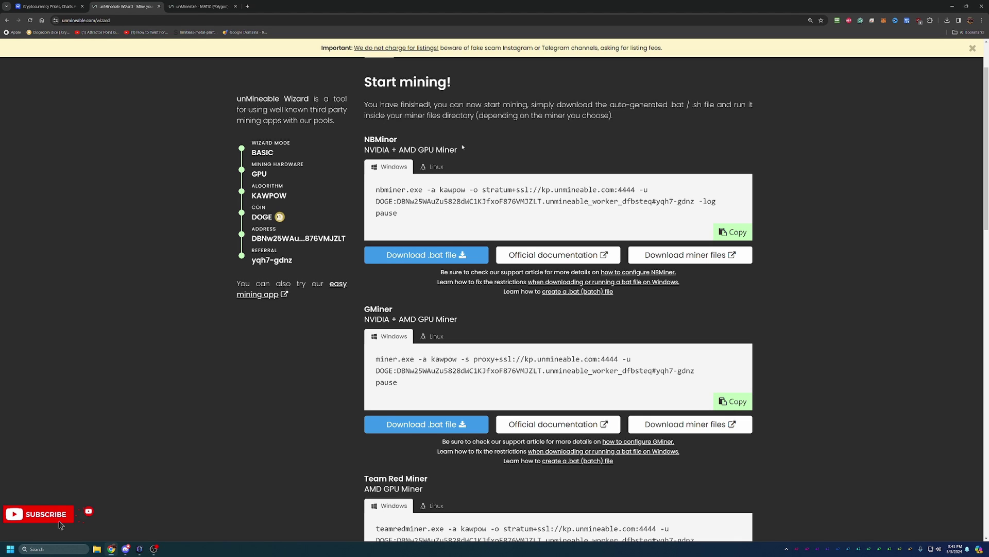
scroll(460, 150, "down", 1)
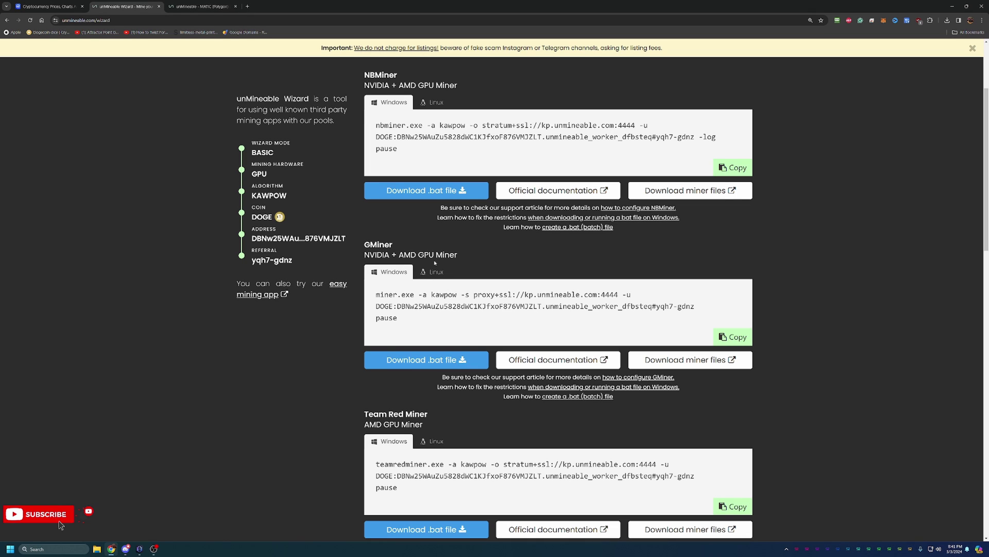
Download the GMiner DOGE Kawpow .bat file, keeping it despite the unverified-file warning.
left_click(424, 360)
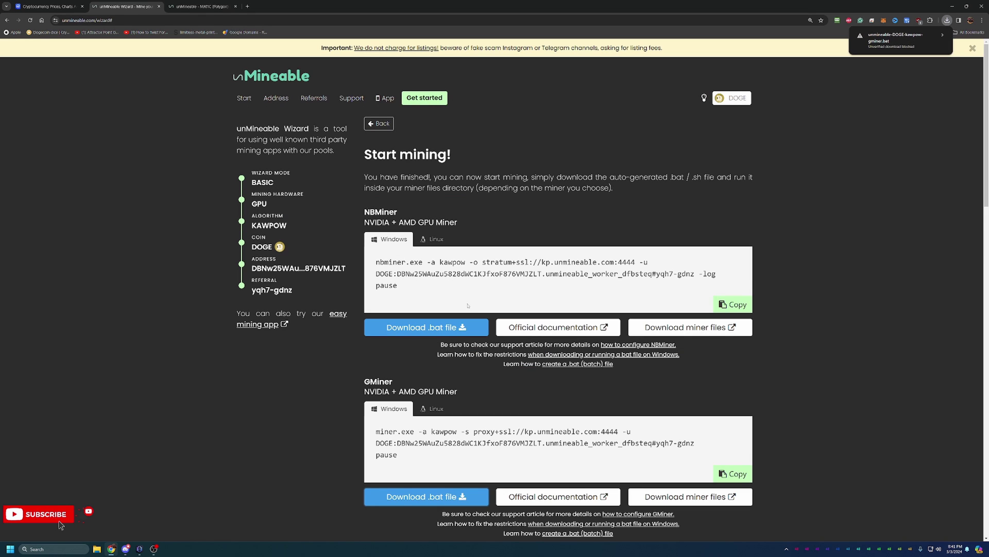
left_click(894, 47)
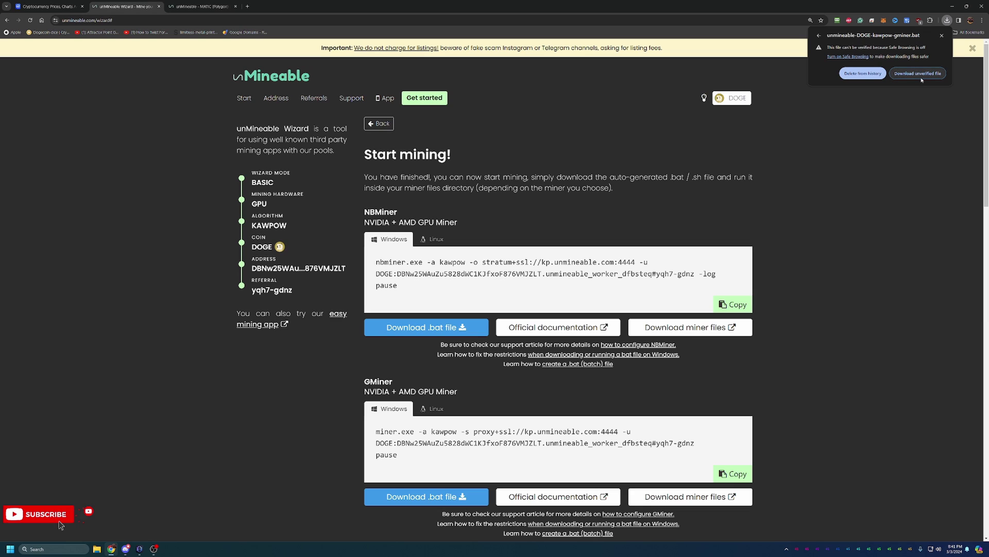
left_click(922, 78)
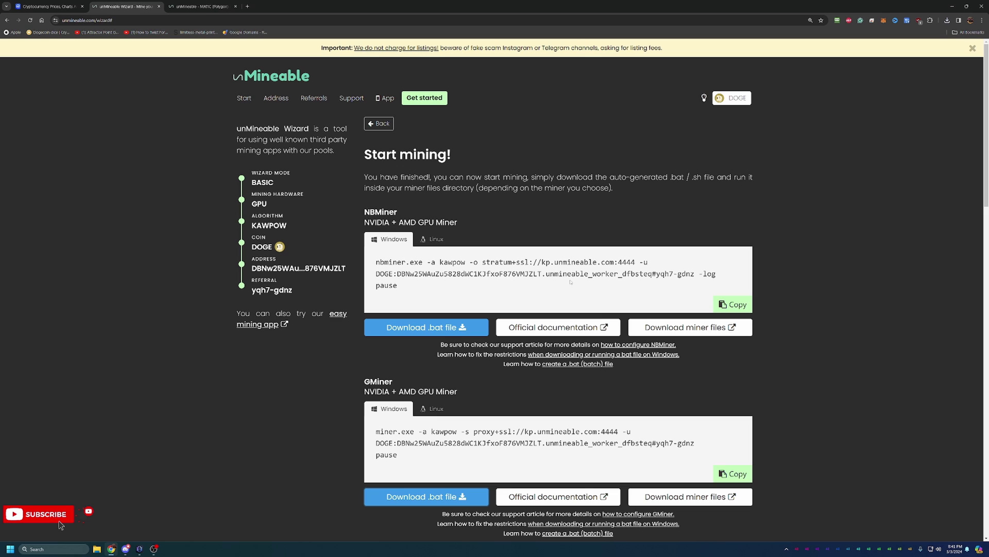
scroll(435, 368, "down", 1)
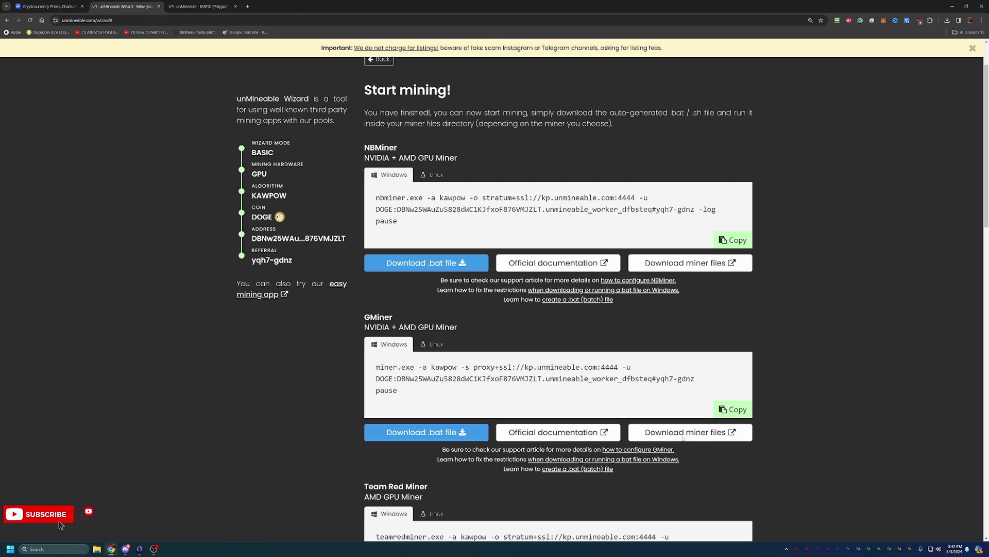
Open the GMinerRelease v3.43 releases page on GitHub, then bring up File Explorer.
left_click(683, 434)
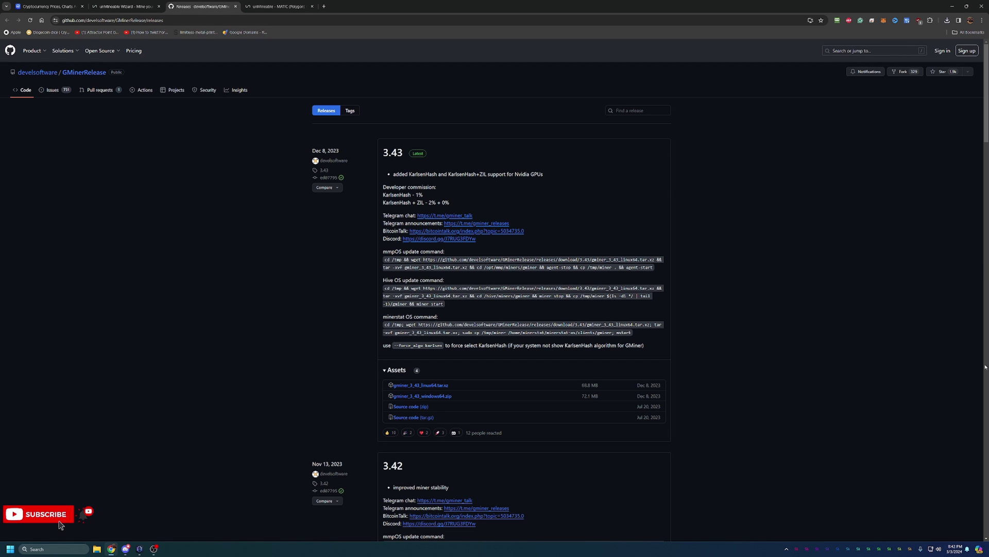
key("super+e")
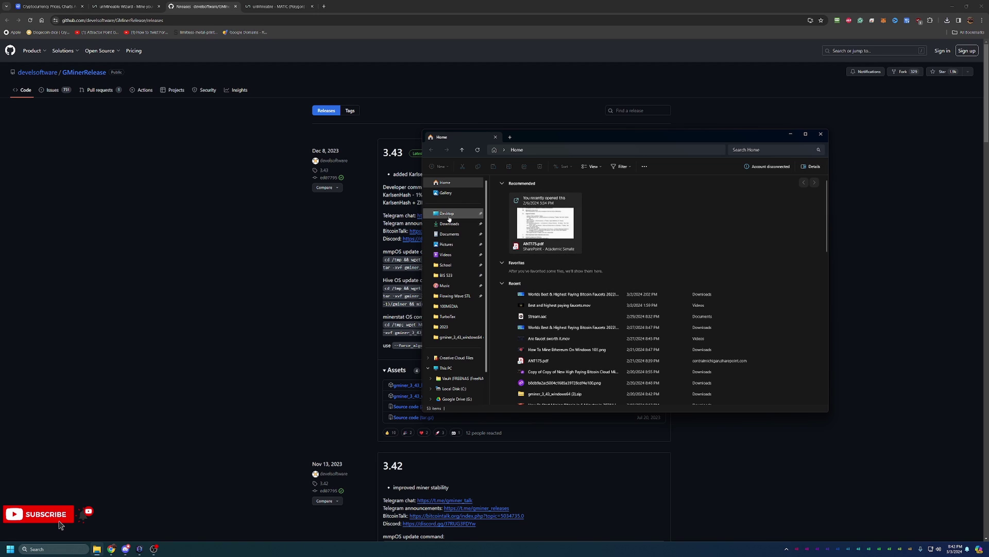
Run the unmineable GMiner .bat from the Desktop's gminer_3_43_windows64 (1) folder.
left_click(447, 213)
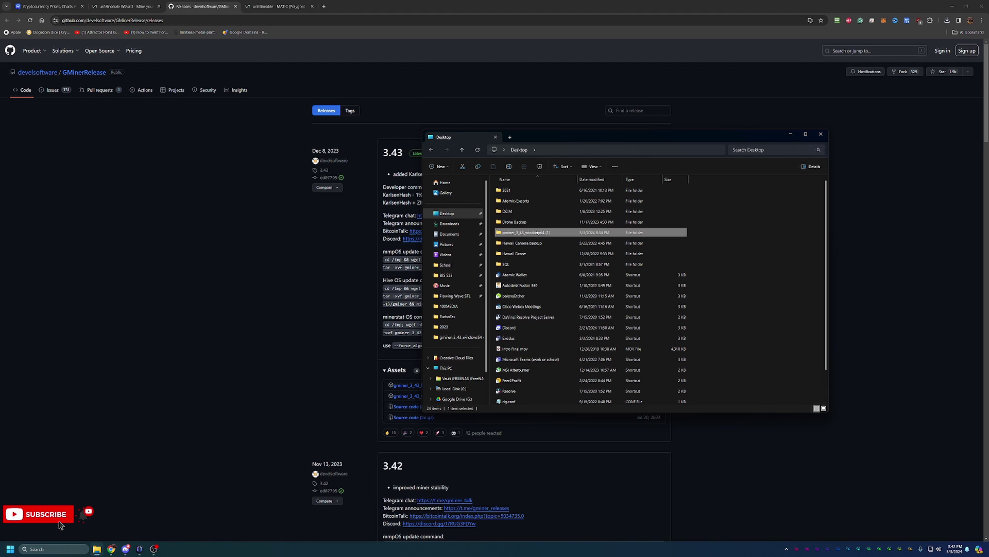
double_click(526, 232)
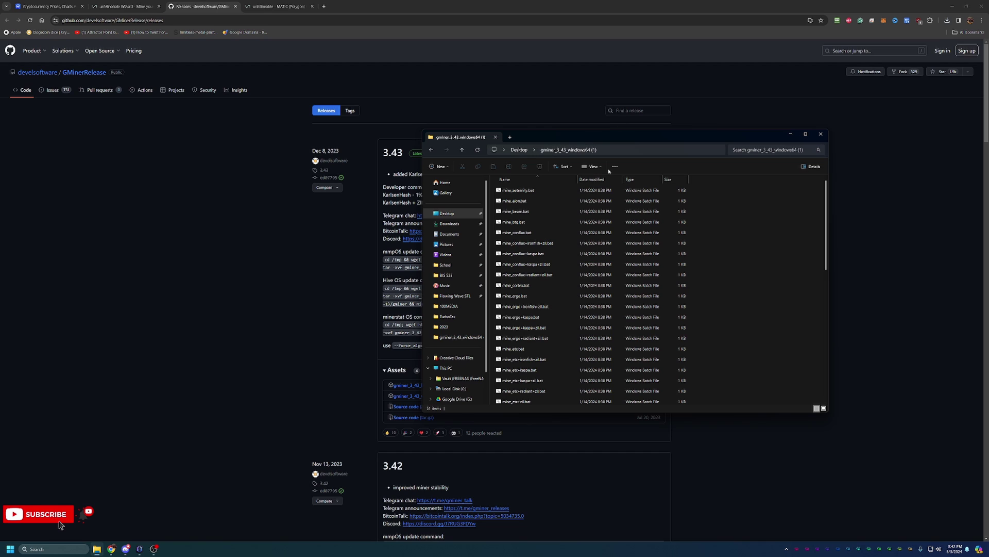
scroll(583, 225, "down", 3)
scroll(583, 226, "down", 3)
scroll(583, 228, "down", 4)
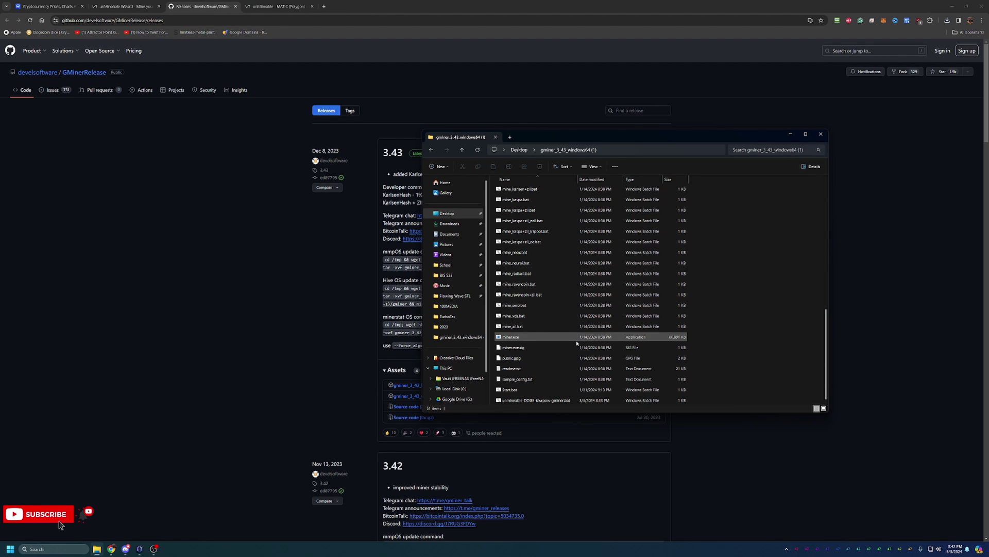
double_click(557, 400)
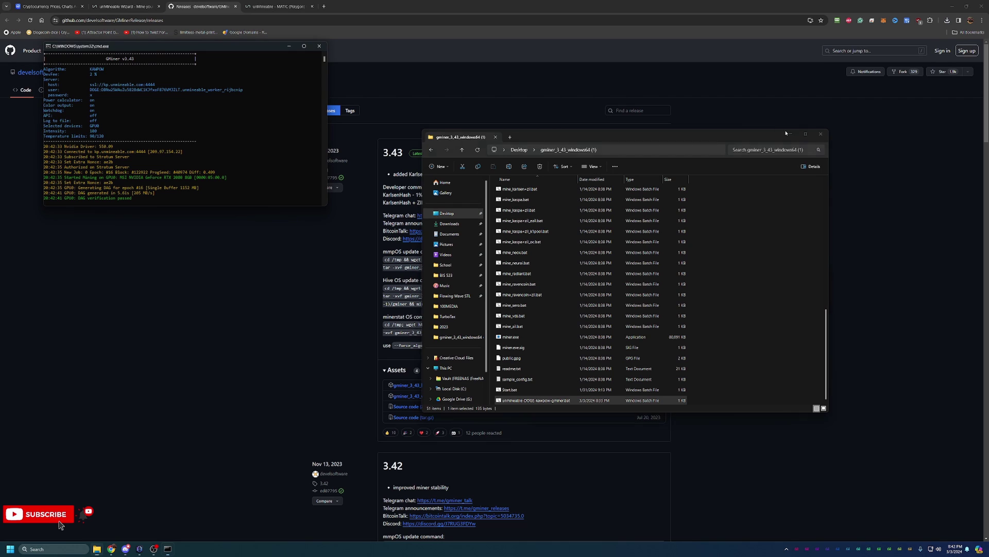
Return to the browser's unMineable tab and open the DOGE start earning page.
left_click(790, 134)
left_click(224, 250)
left_click(94, 5)
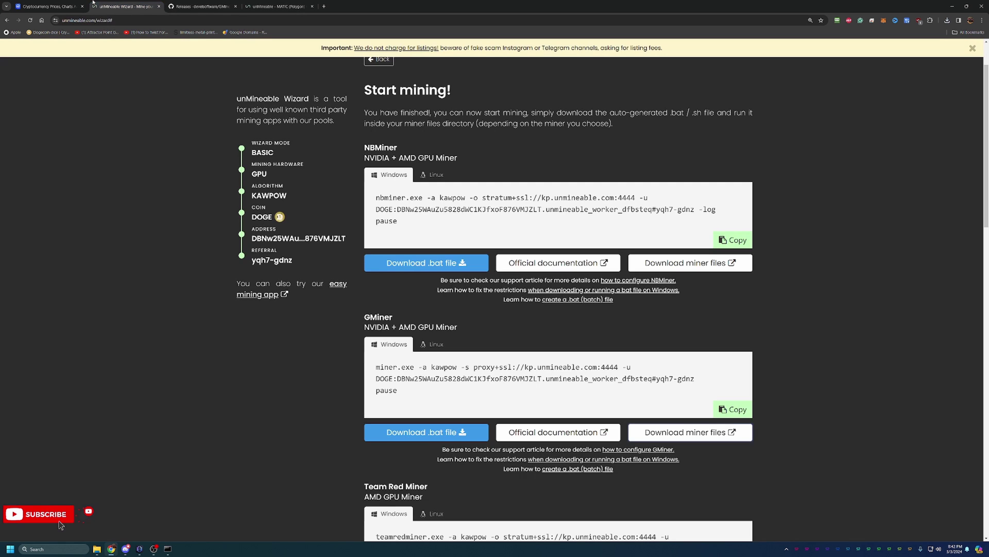
scroll(332, 195, "up", 1)
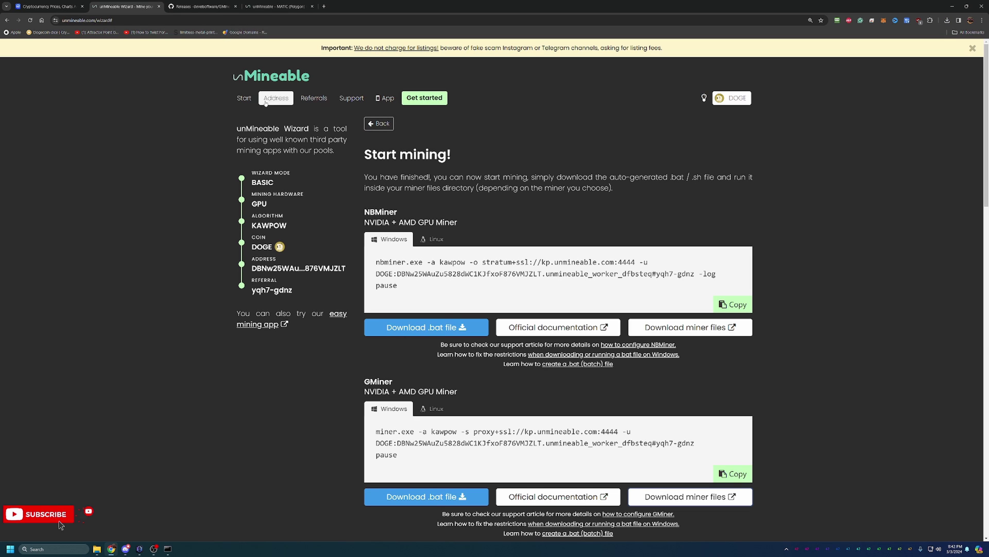
left_click(244, 98)
scroll(597, 323, "down", 3)
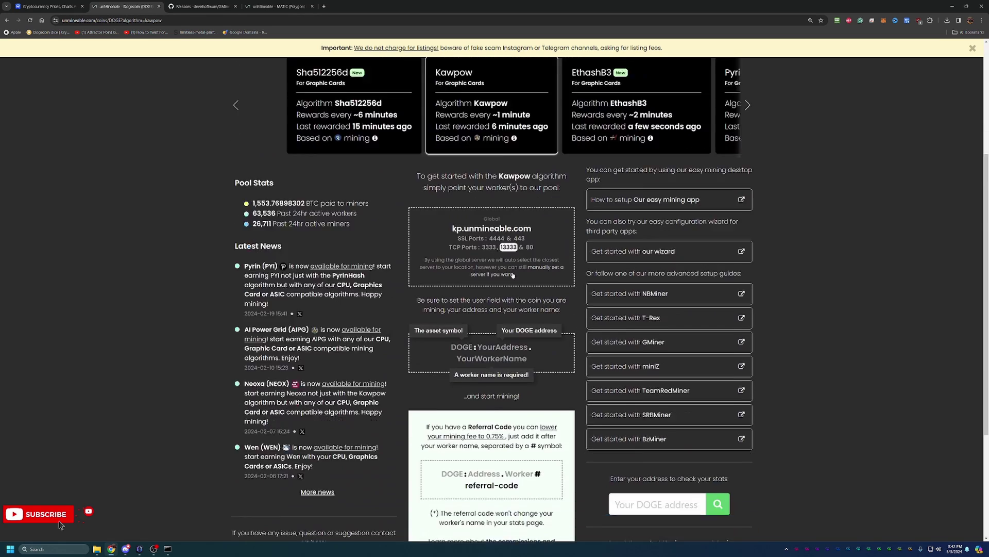
scroll(596, 323, "down", 2)
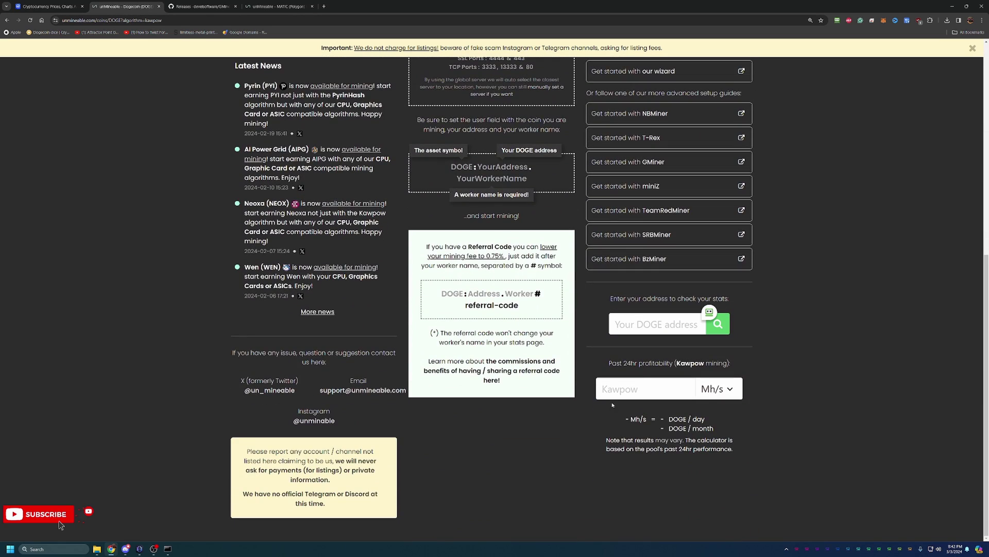
Paste the wallet address into the Kawpow calculator field by mistake, then clear it.
left_click(620, 386)
type("28")
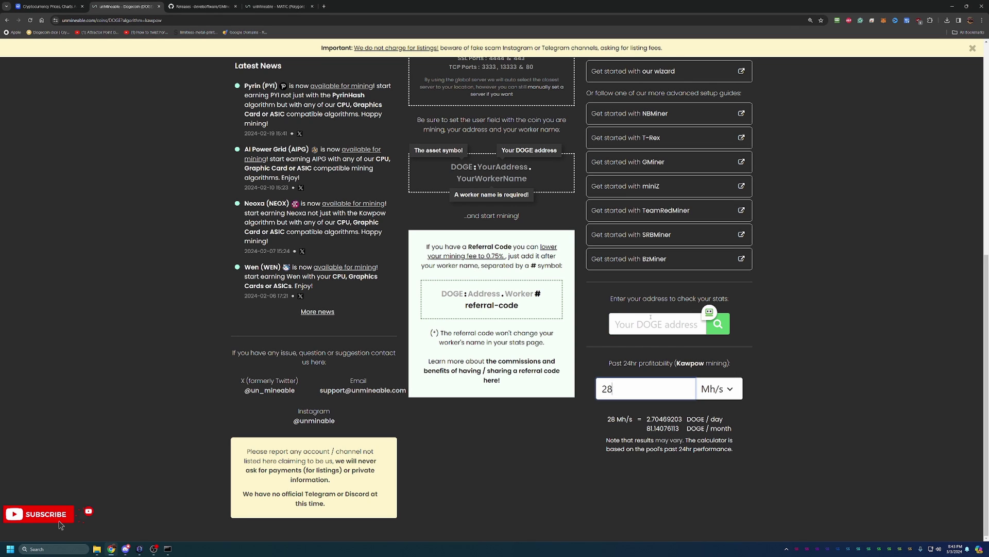
key("ctrl+v")
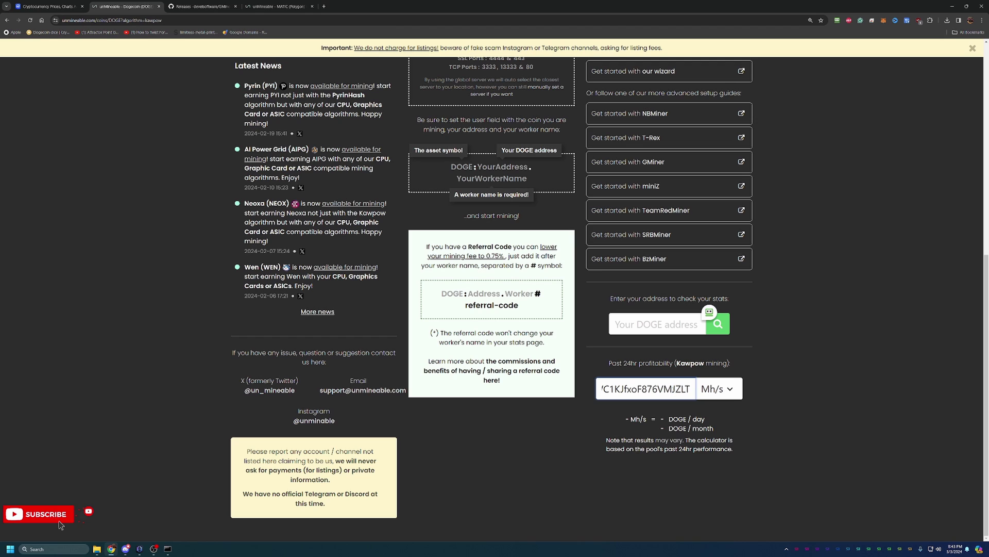
key("ctrl+a")
key("BackSpace")
Paste the DOGE wallet address into unMineable's lookup and open its stats dashboard.
left_click(656, 331)
key("ctrl+v")
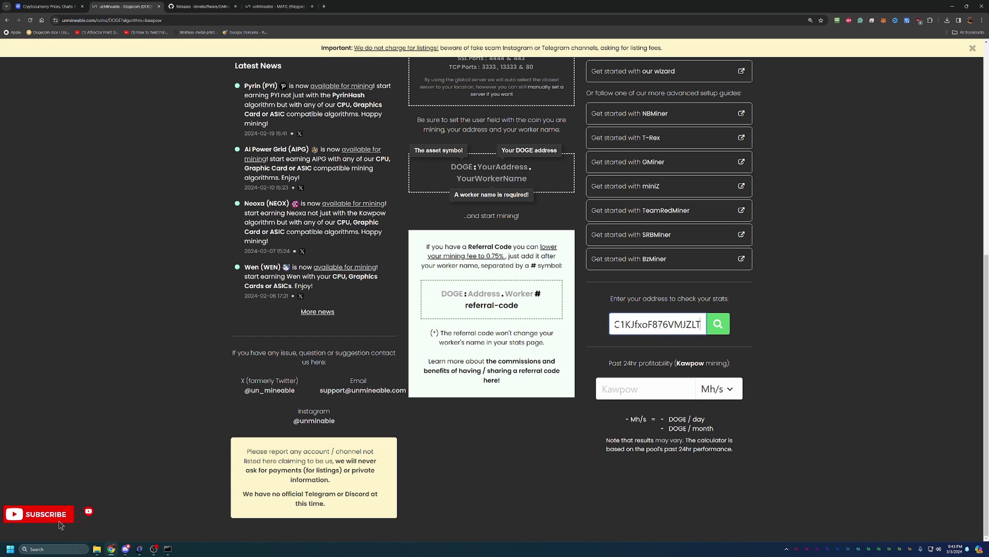
key("Return")
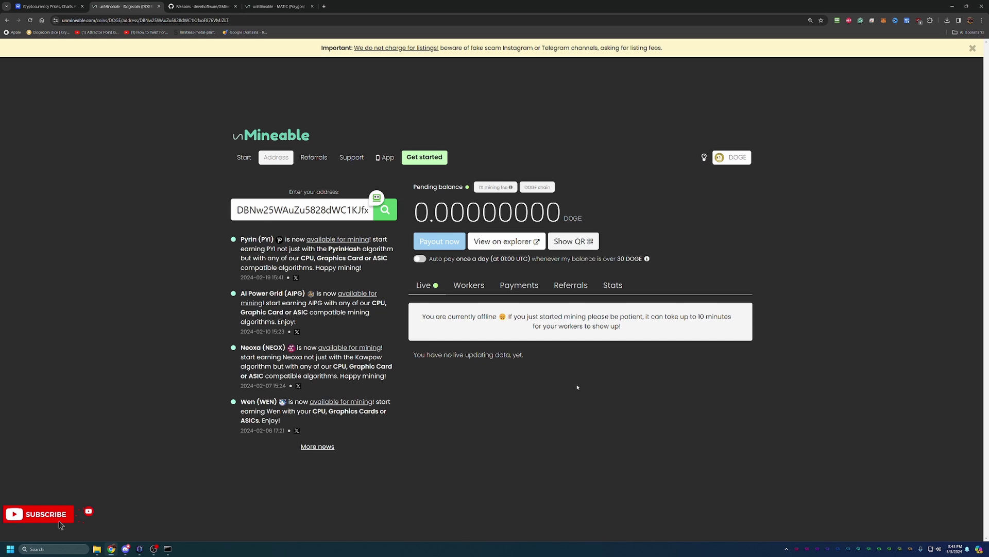
Check the running miner console, then bring up CoinMarketCap's cryptocurrency price ranking.
left_click(168, 548)
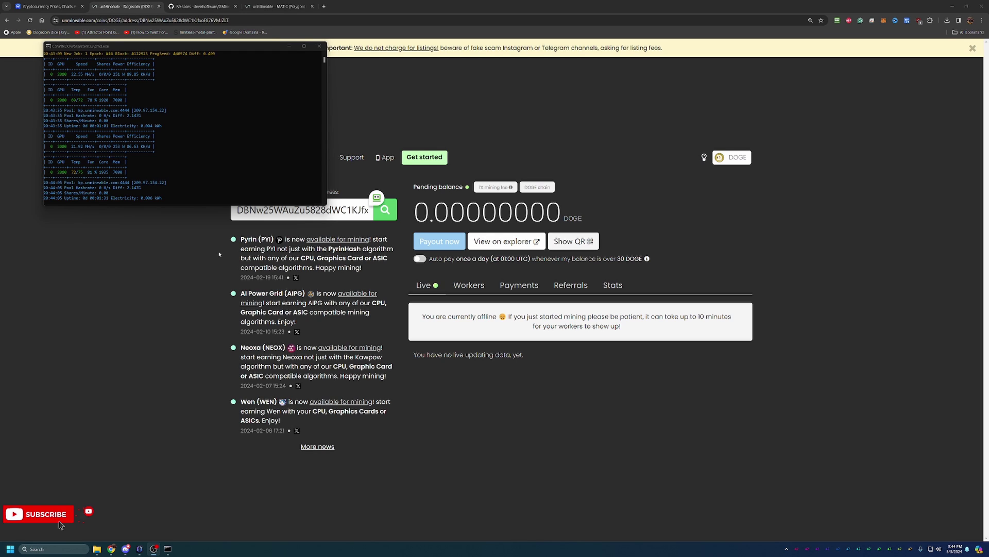
left_click(183, 301)
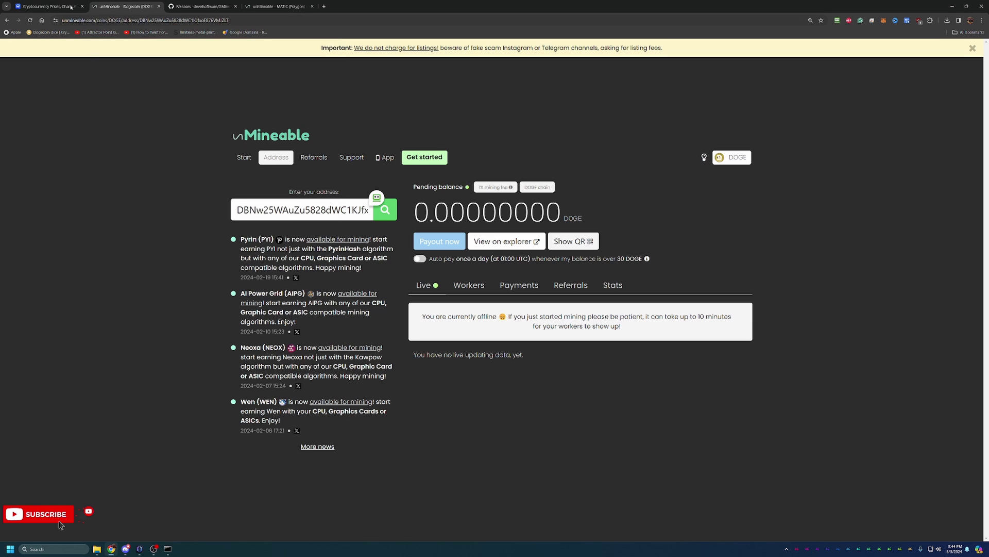
left_click(46, 6)
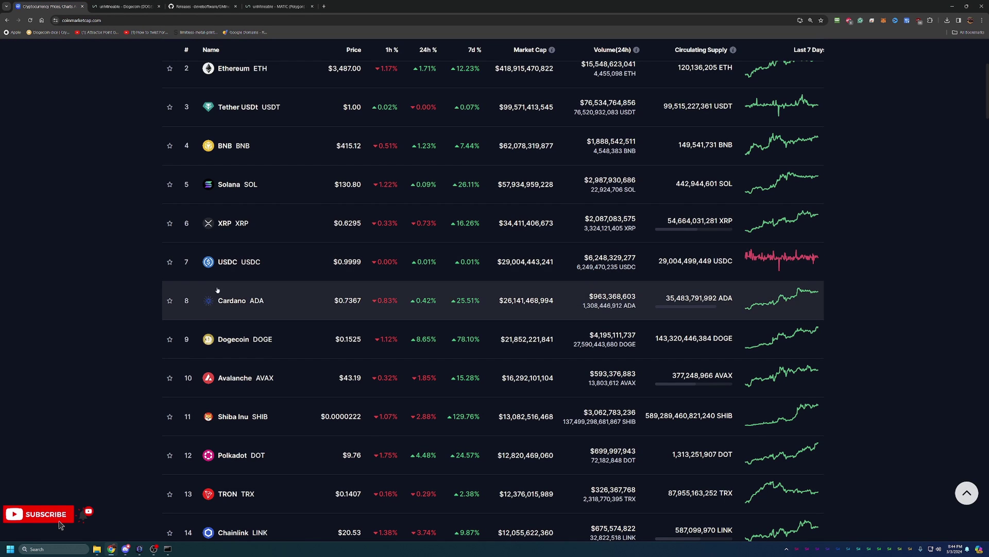
View Dogecoin's CoinMarketCap page (about $0.1524), then go back to the unMineable DOGE dashboard.
left_click(233, 340)
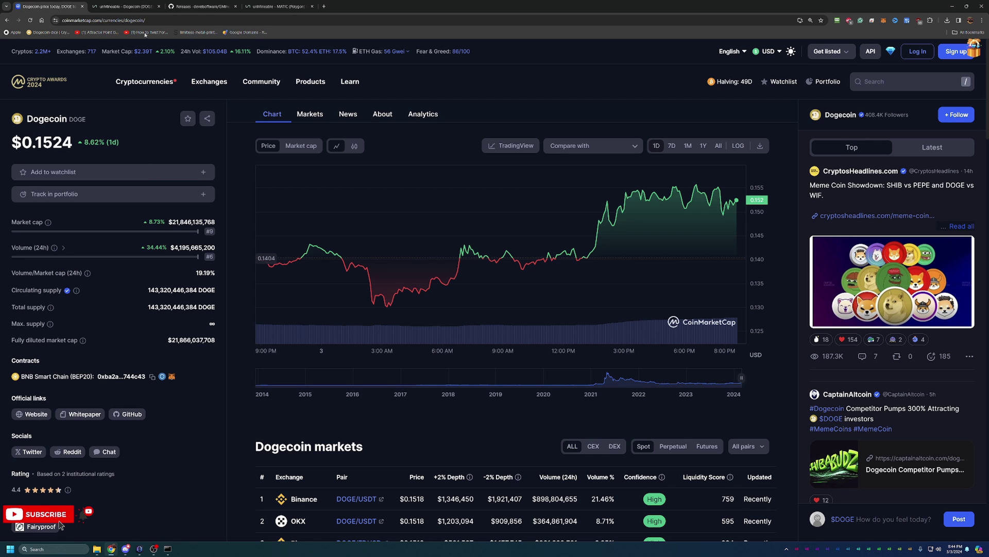
left_click(150, 3)
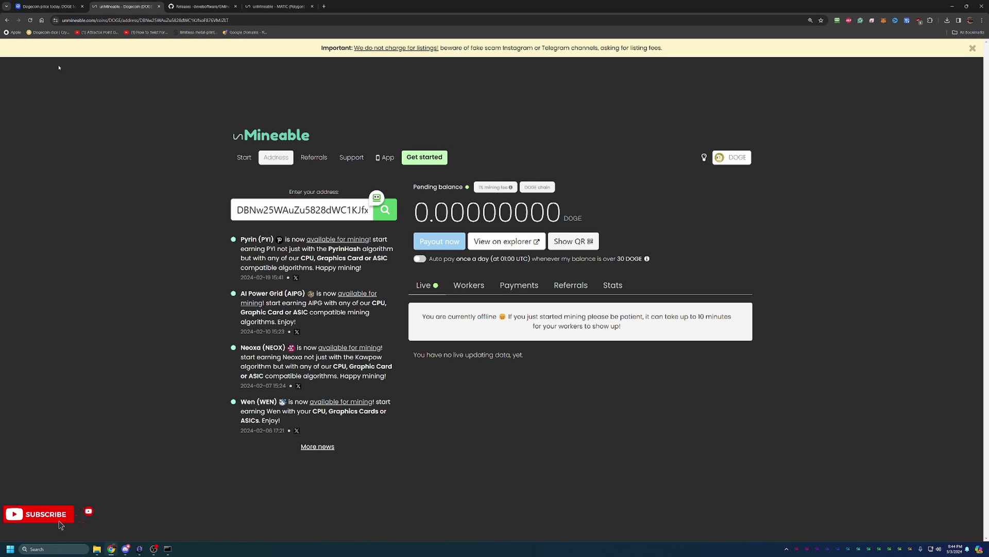
left_click(30, 19)
left_click(459, 292)
left_click(425, 285)
left_click(168, 549)
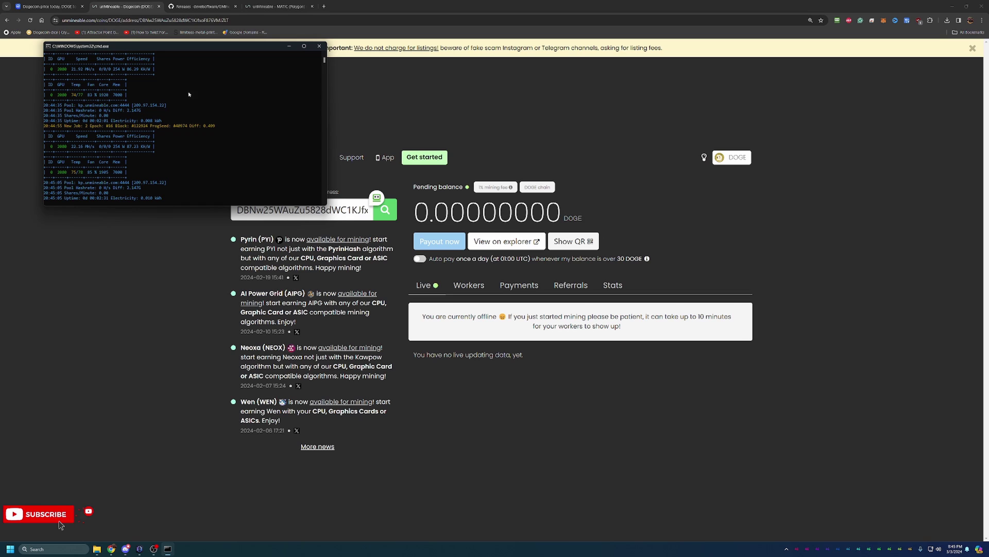
left_click(477, 99)
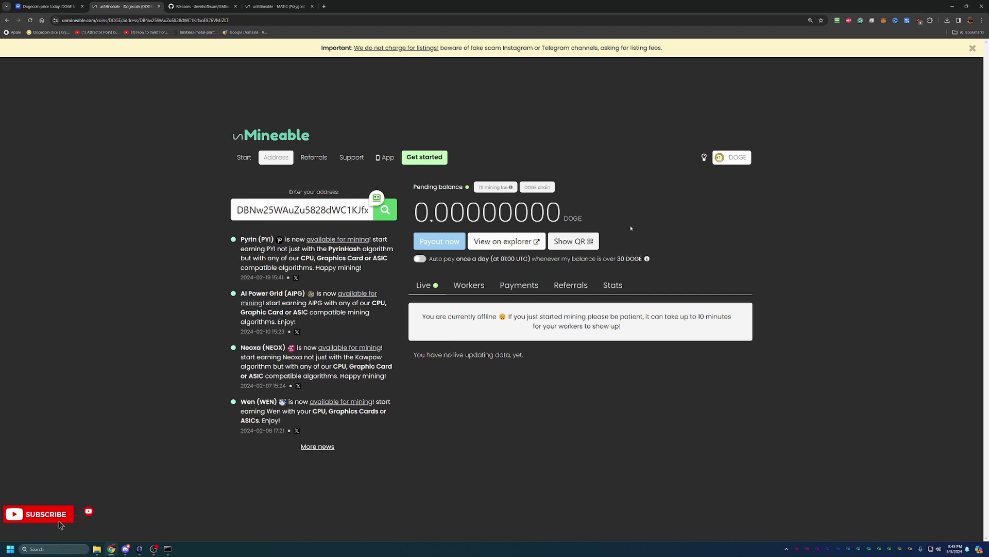
left_click(583, 288)
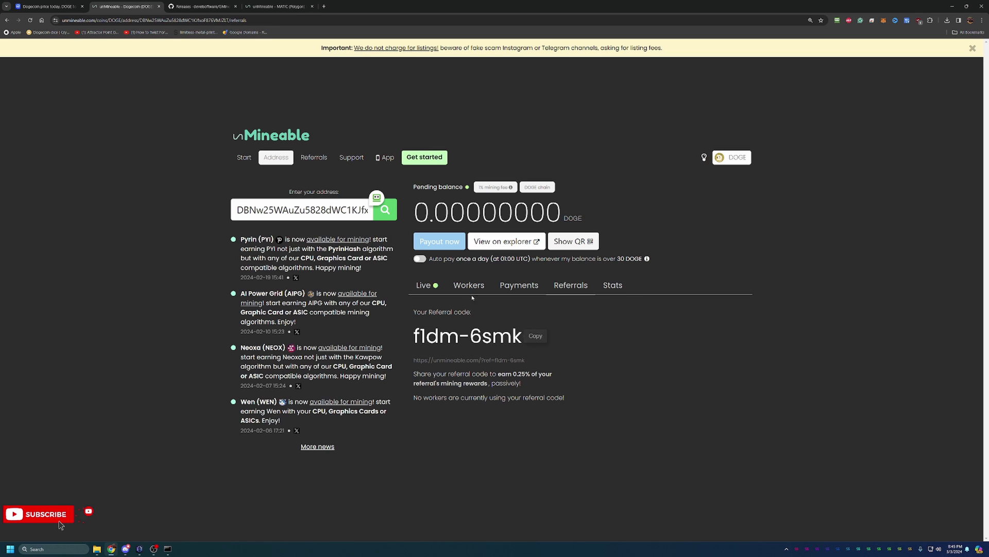
left_click(471, 286)
left_click(424, 286)
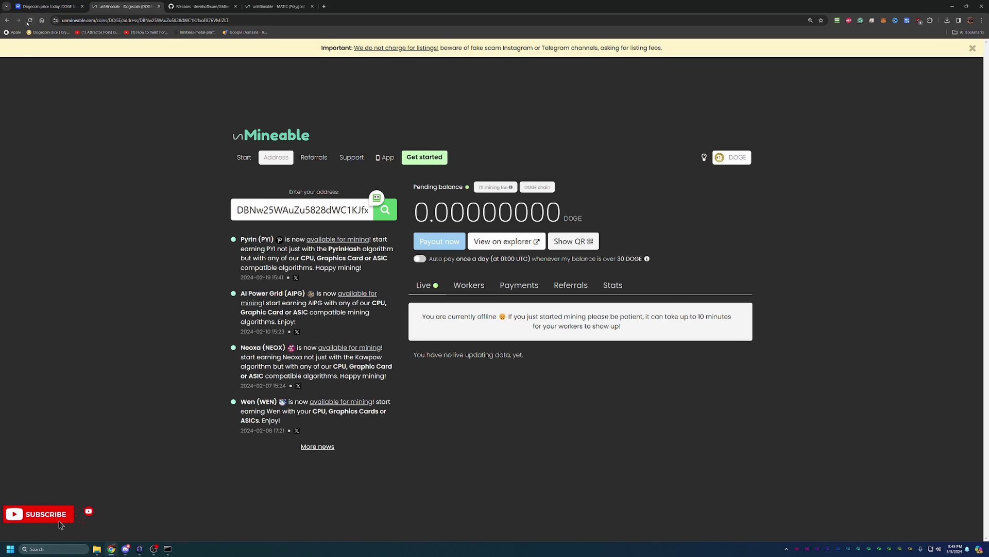
key("F5")
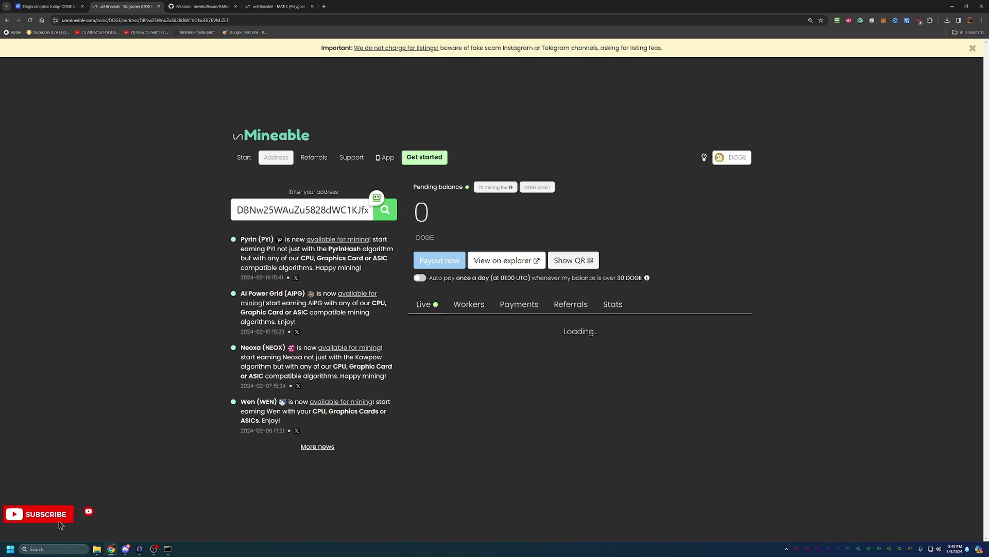